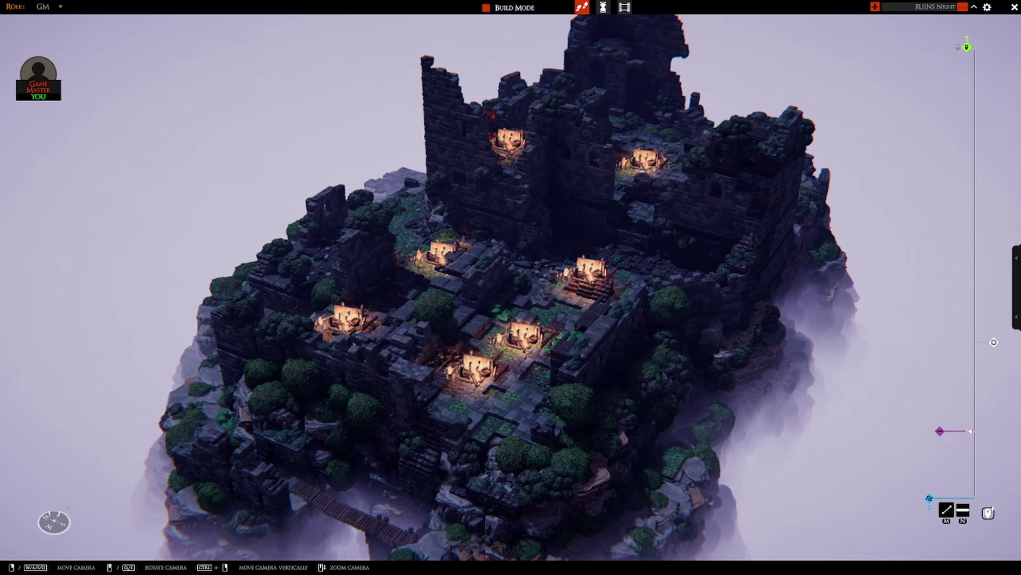
# Paste the copied published-board URL into the blank Notepad document, insert three blank lines above it, and return to TaleSpire.
pyautogui.hotkey('alt', 'Tab')
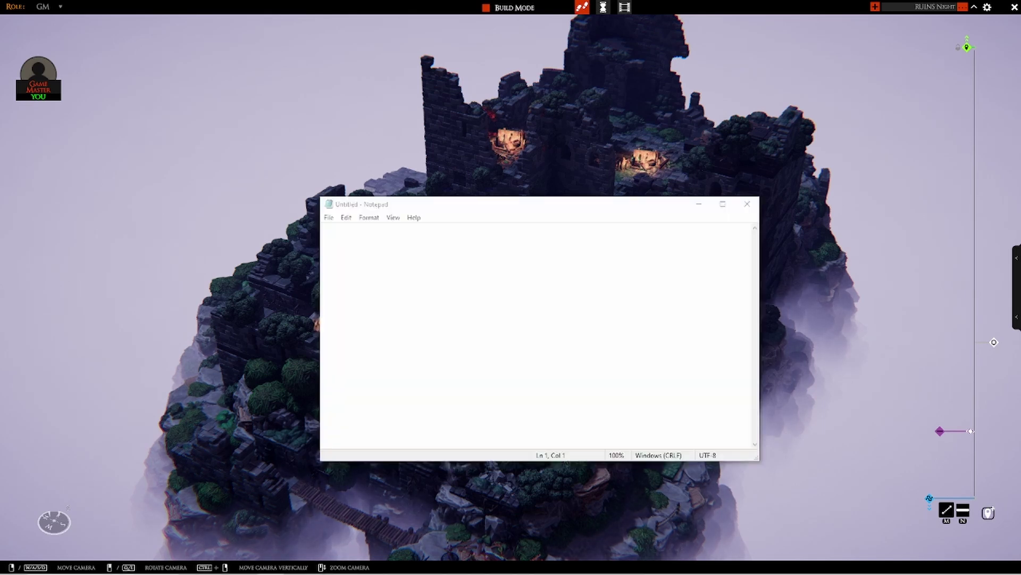
pyautogui.moveTo(551, 212); pyautogui.dragTo(550, 197)
pyautogui.write('talespire://published-board/UlVJTlMgRGF5MQ==/9cd7bc584e4b4f88a9d4e1b9828e07da')
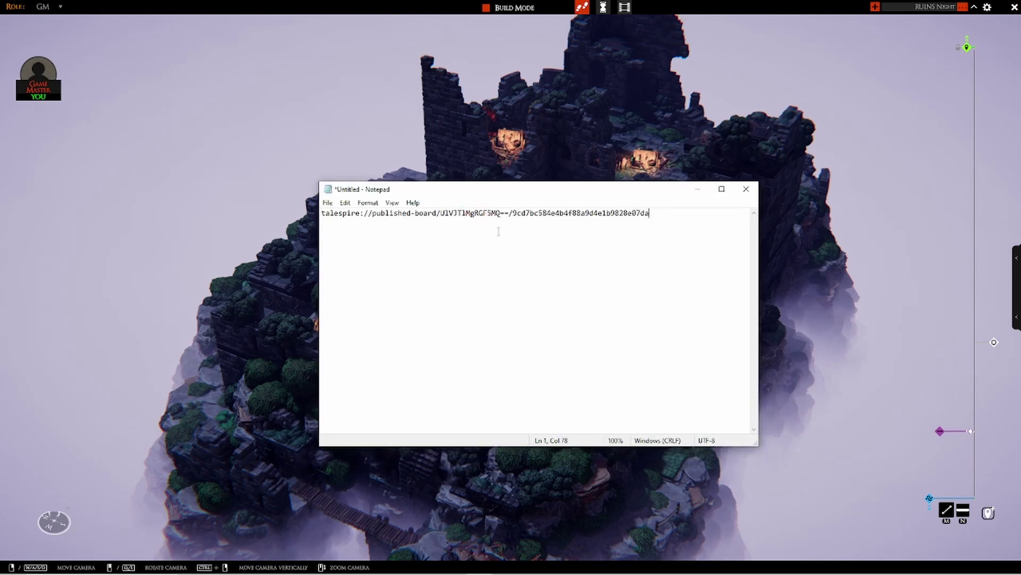
pyautogui.click(321, 213)
pyautogui.press('Return')
pyautogui.press('Return')
pyautogui.press('Return')
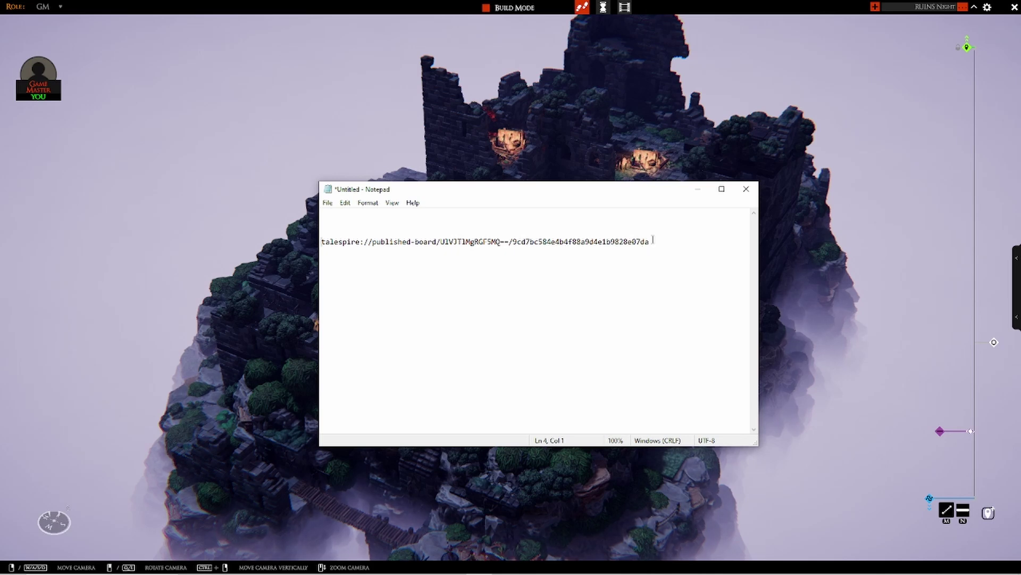
pyautogui.click(431, 117)
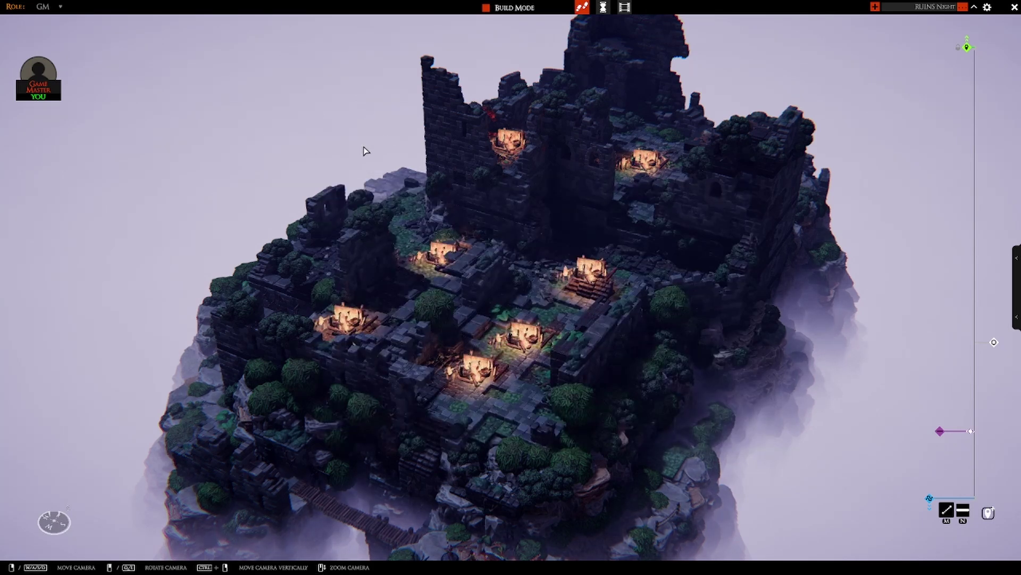
# Try to toggle the publish state of the RUINS Day1 copy in the published boards list and reveal its URL.
pyautogui.click(9, 25)
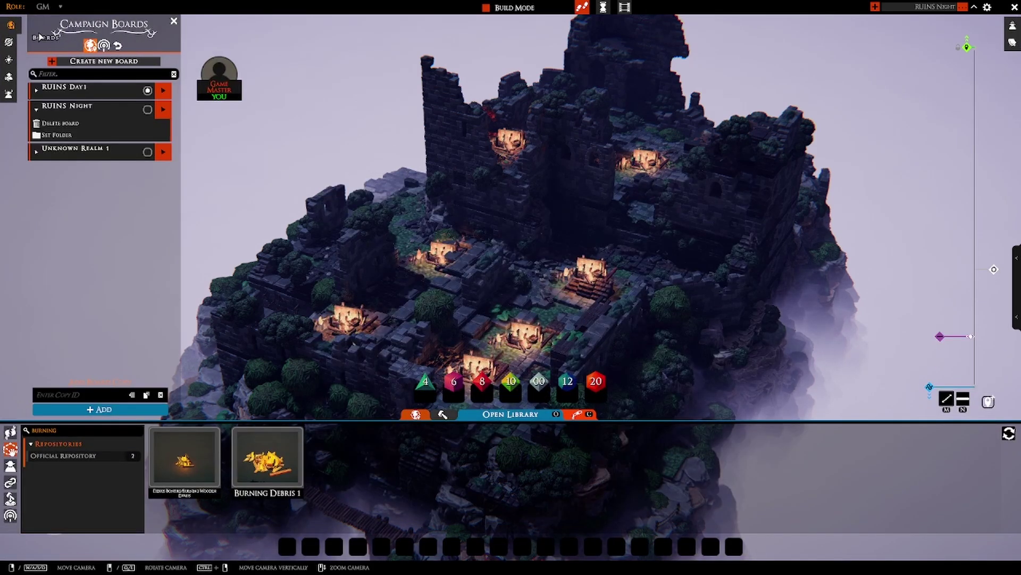
pyautogui.click(104, 46)
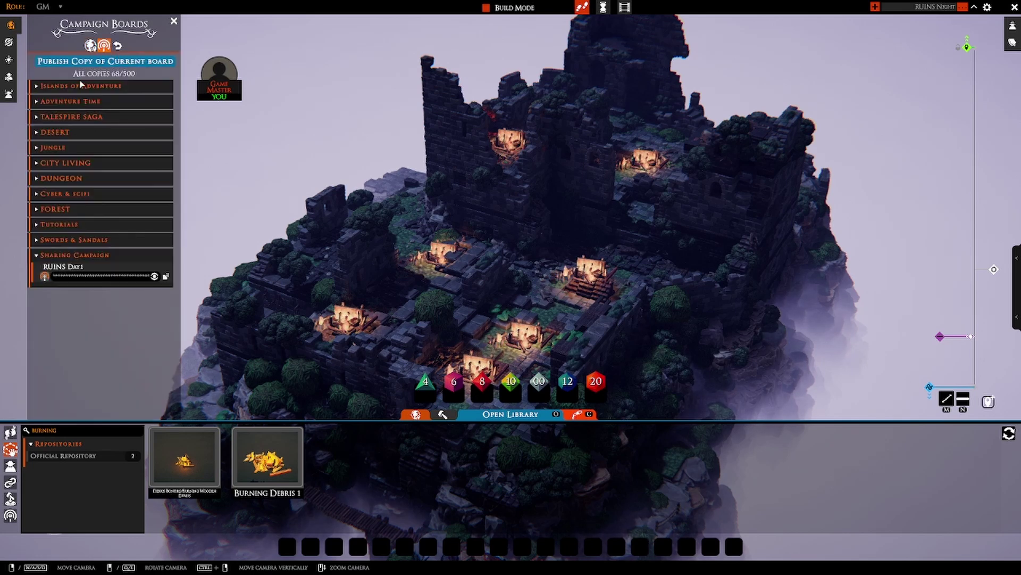
pyautogui.click(44, 278)
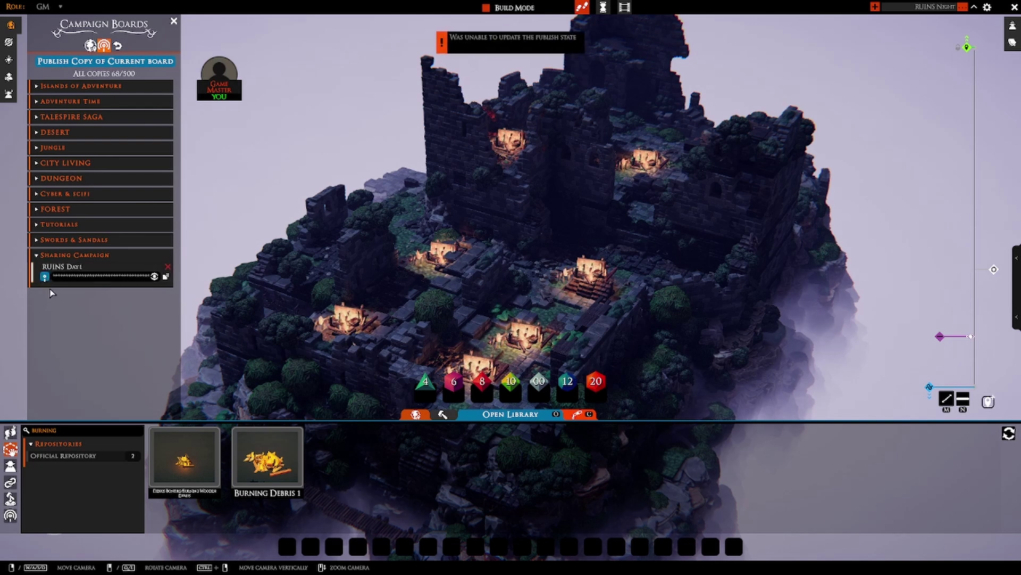
pyautogui.click(155, 276)
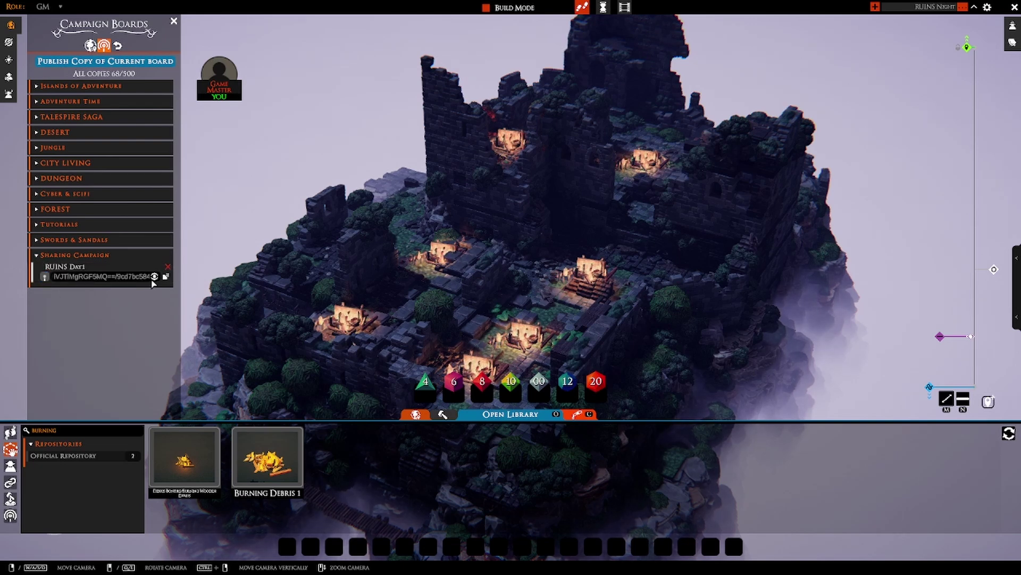
pyautogui.click(44, 277)
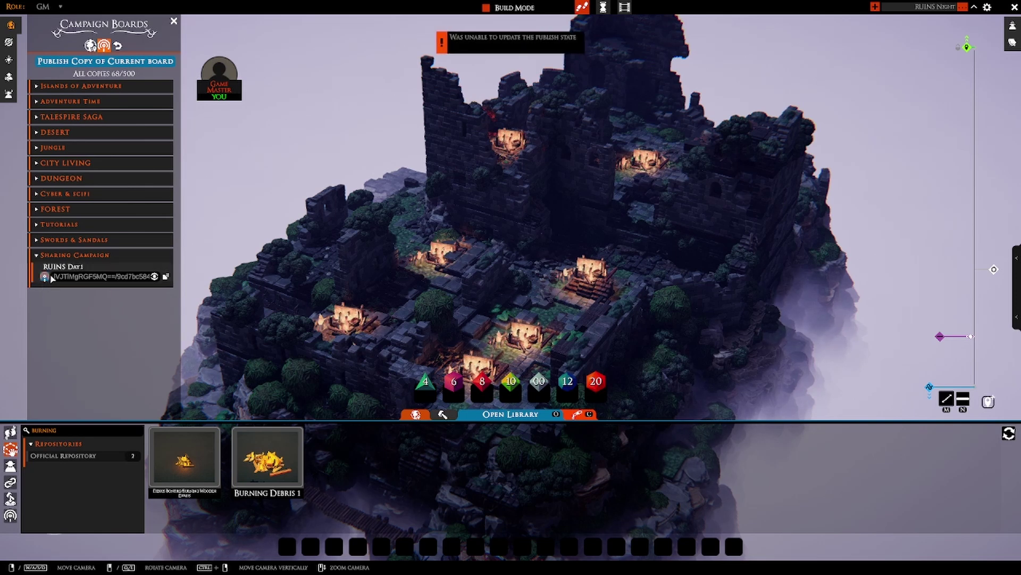
# Switch to the Tales Tavern website in the browser and open the form for uploading a board.
pyautogui.hotkey('alt', 'Tab')
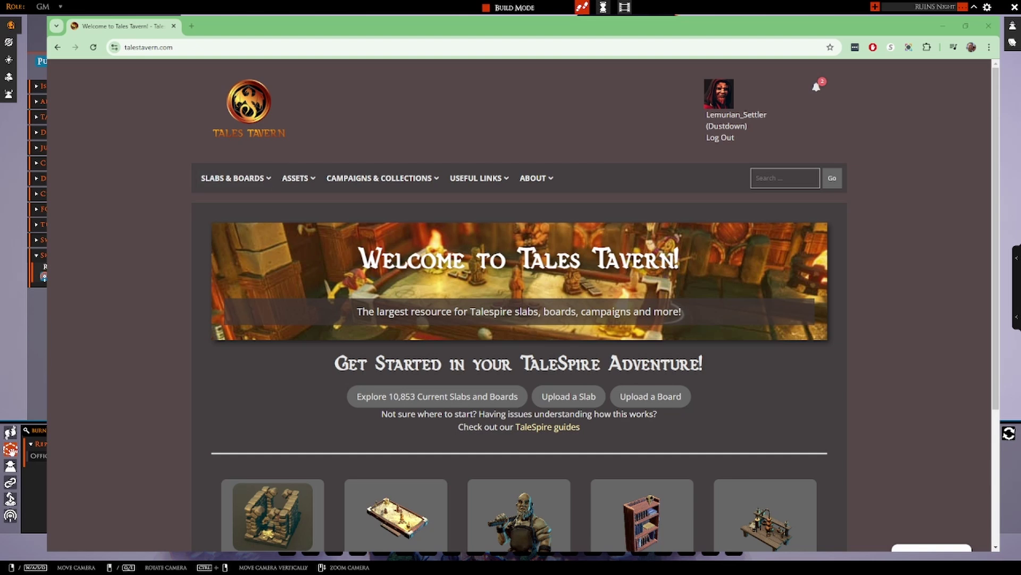
pyautogui.moveTo(236, 177)
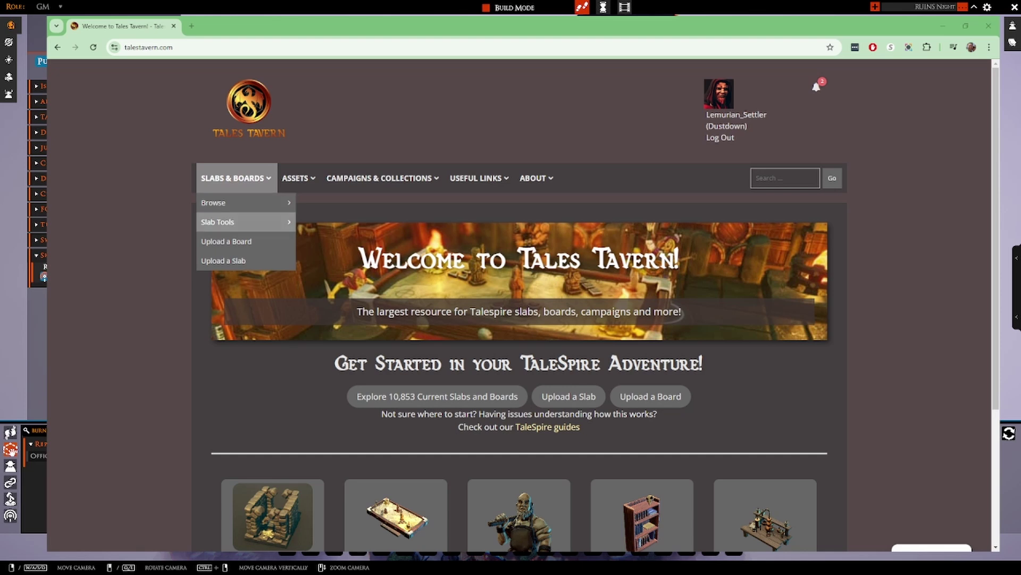
pyautogui.click(252, 242)
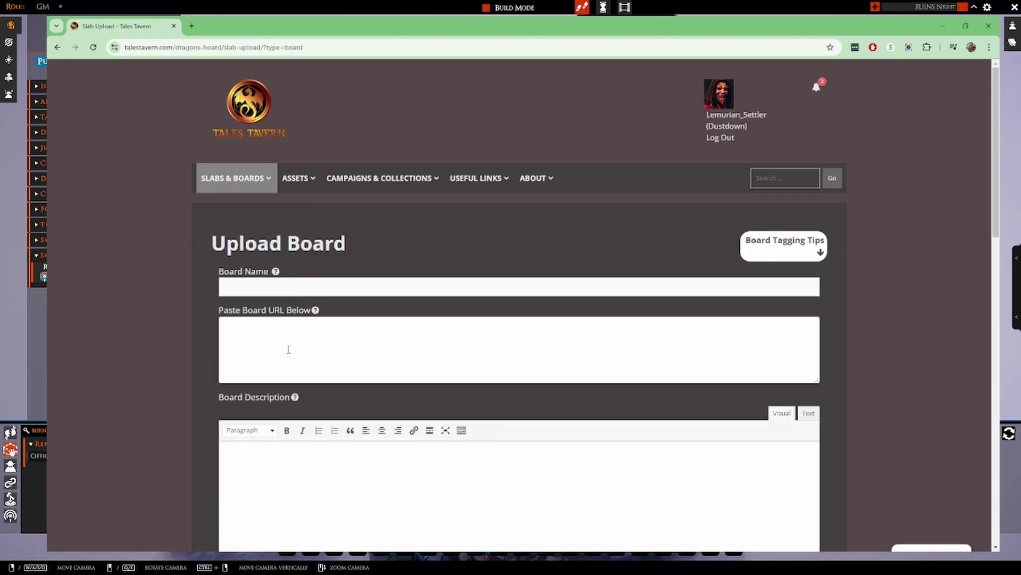
# Paste the published-board URL into the upload form and set the board name to "A nice name".
pyautogui.click(288, 349)
pyautogui.hotkey('ctrl', 'v')
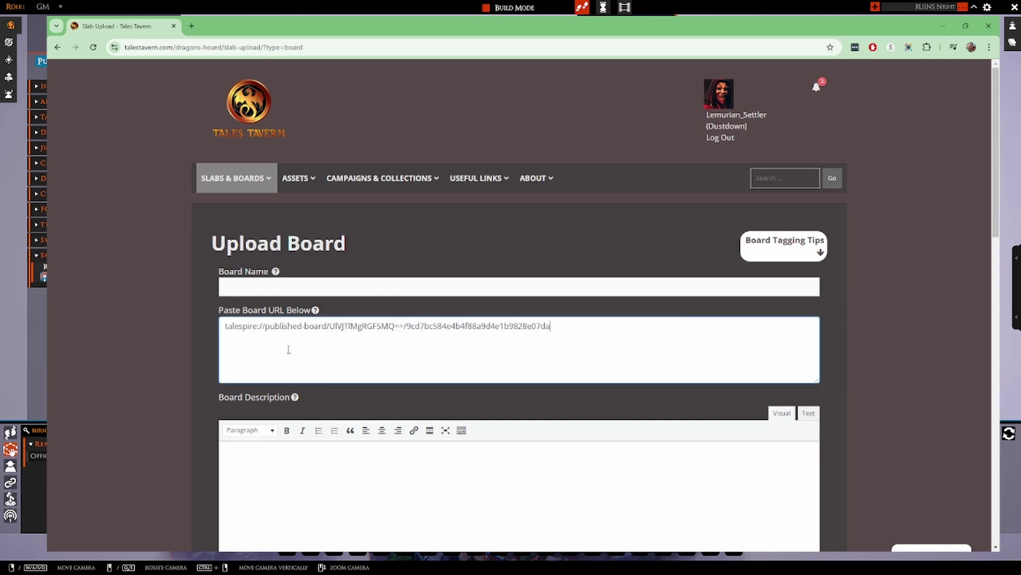
pyautogui.click(325, 288)
pyautogui.write('A nice name')
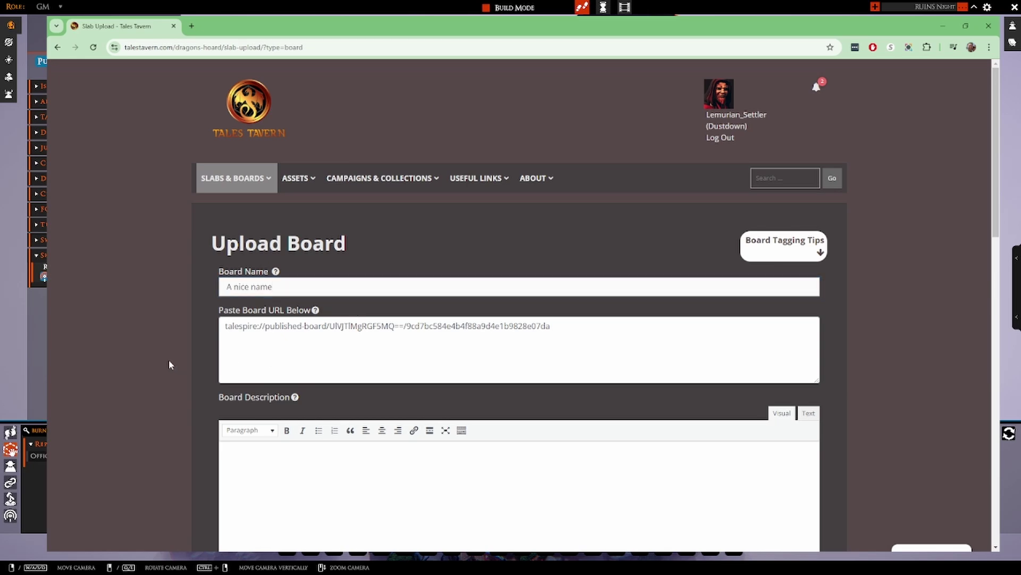
# Review the rest of the board upload form, including the images, category tags, status, visibility, licence and ownership confirmation.
pyautogui.scroll(-7, 168, 359)
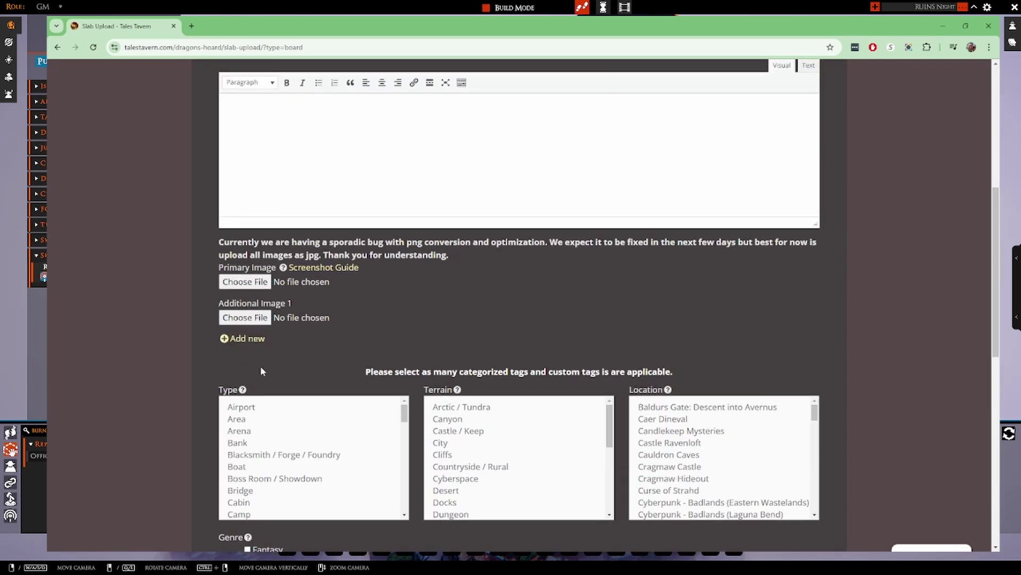
pyautogui.scroll(-1, 343, 283)
pyautogui.scroll(-3, 387, 371)
pyautogui.scroll(-8, 200, 409)
pyautogui.scroll(-2, 167, 386)
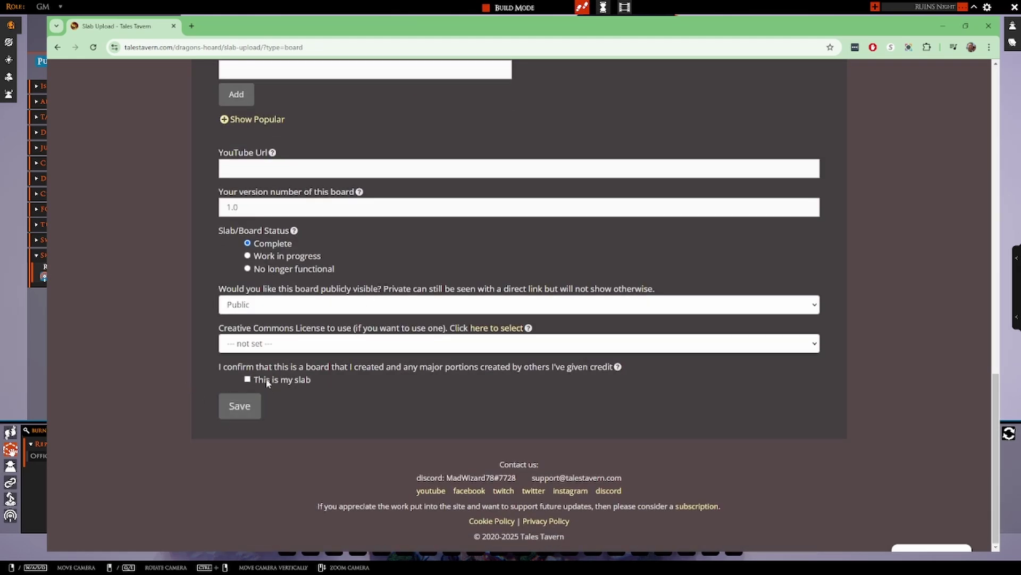
pyautogui.scroll(15, 186, 392)
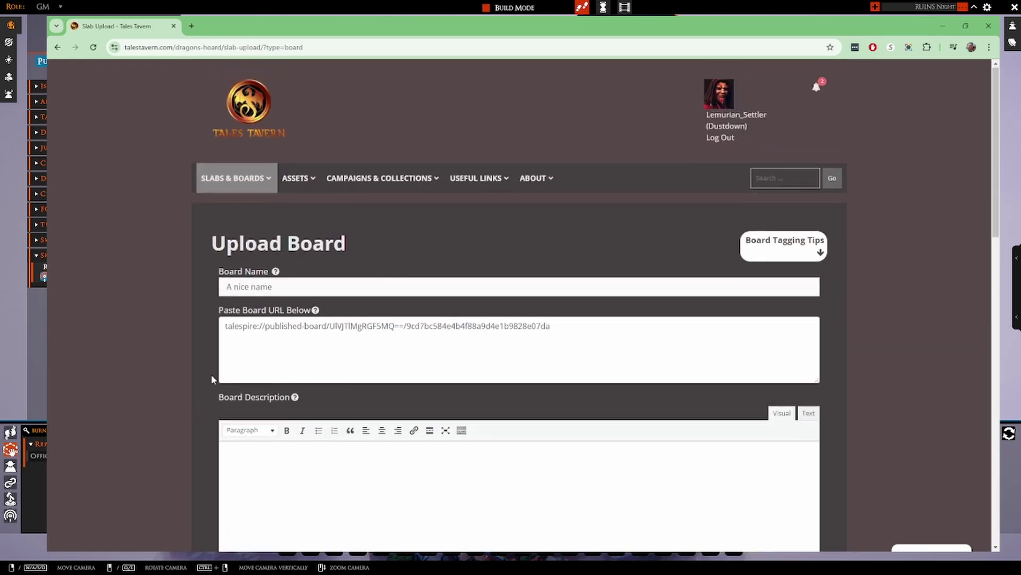
# Open the Tales Tavern page of the board "WIP – Large Port City – Greco-Roman Style".
pyautogui.click(391, 177)
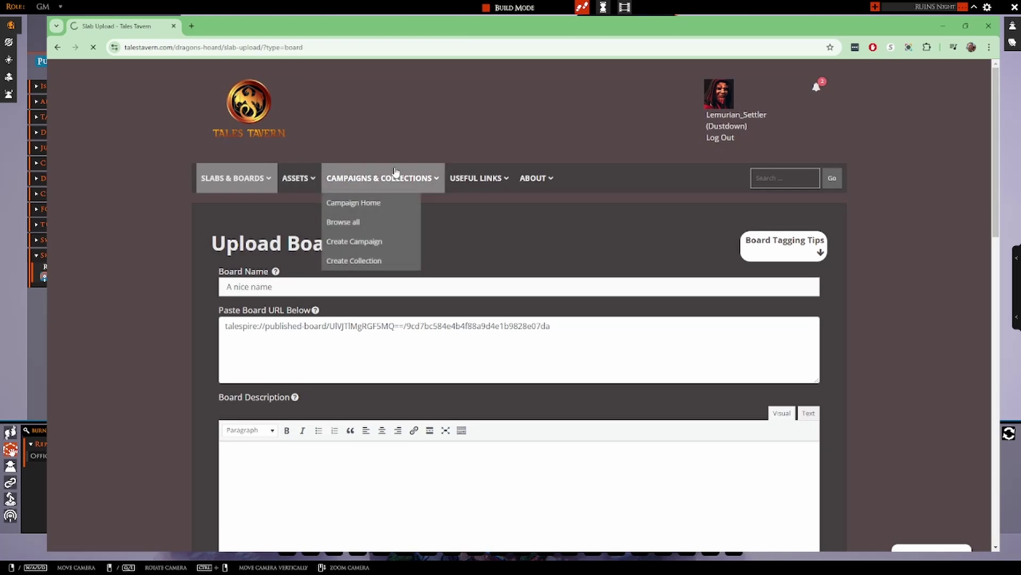
pyautogui.scroll(-3, 181, 298)
pyautogui.click(255, 319)
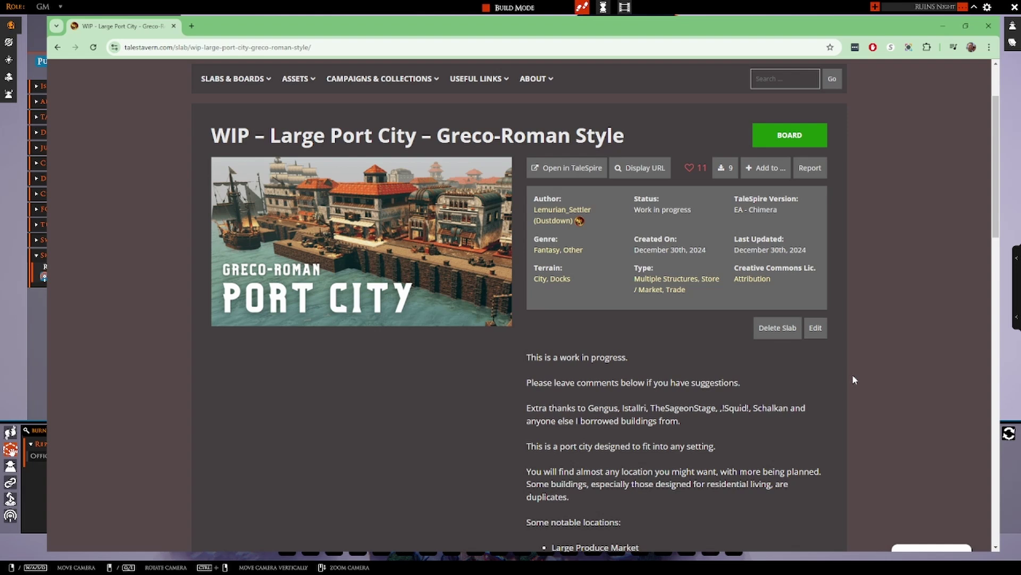
pyautogui.scroll(2, 853, 375)
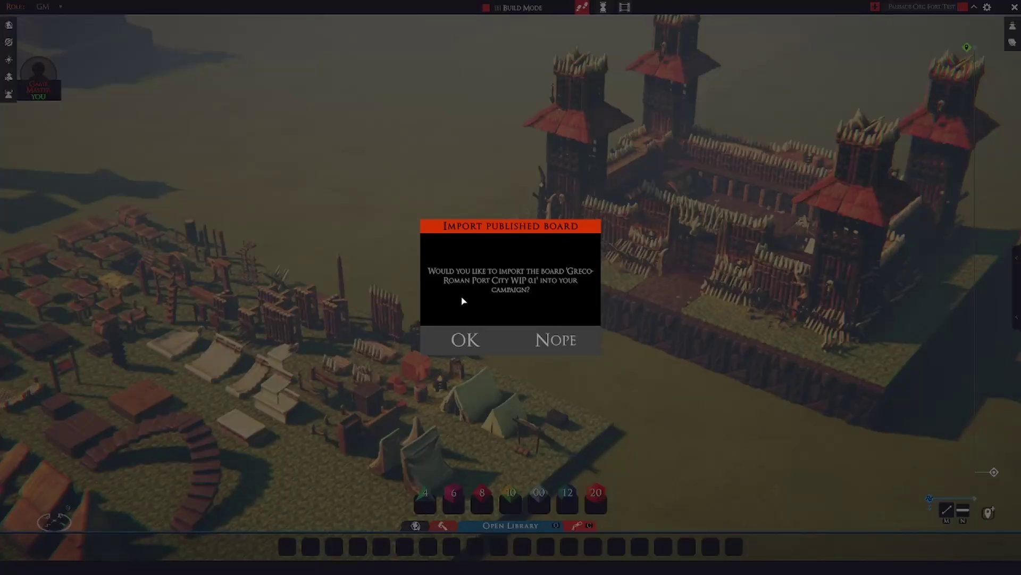
# Import the published Greco-Roman Port City board into the TaleSpire campaign, go to that board and look over the city.
pyautogui.click(460, 346)
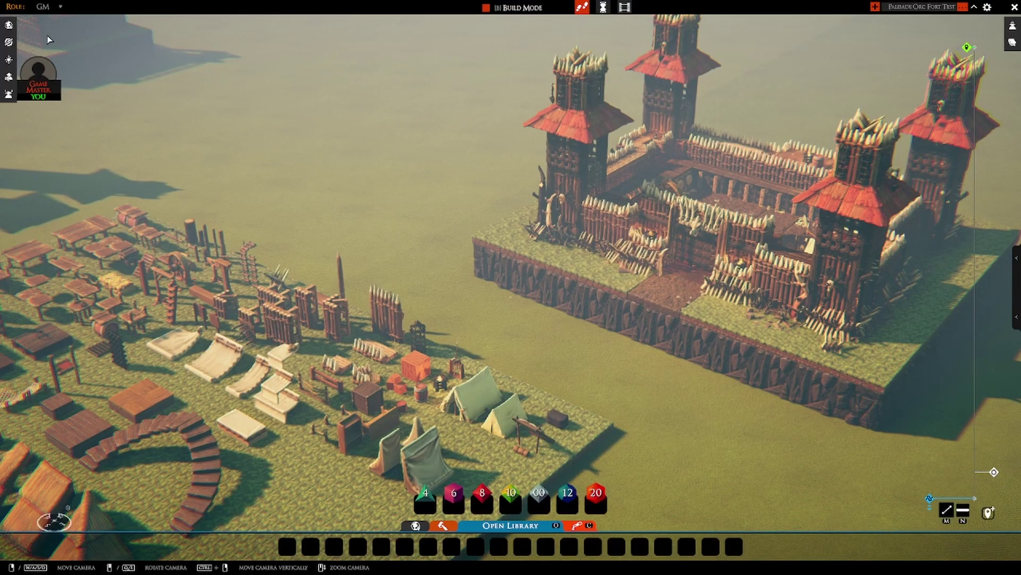
pyautogui.click(8, 25)
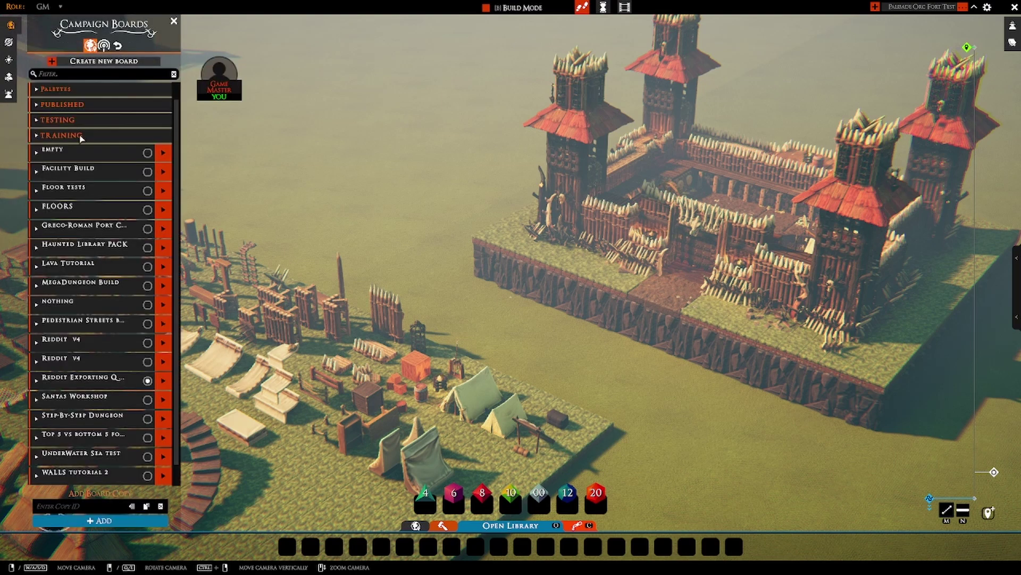
pyautogui.click(159, 235)
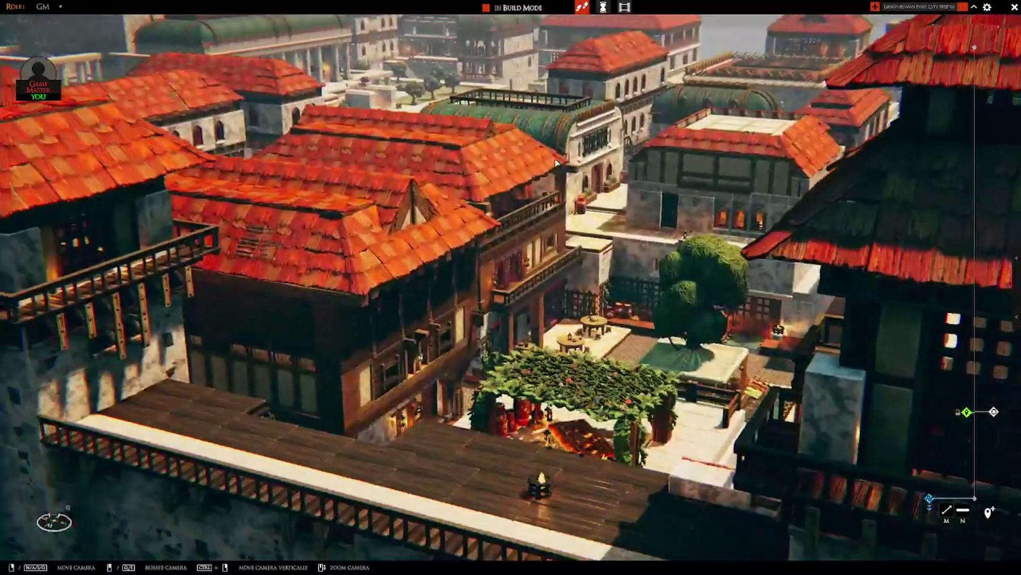
pyautogui.scroll(-4, 556, 163)
pyautogui.press('w')
pyautogui.press('a')
pyautogui.moveTo(550, 177); pyautogui.dragTo(777, 89, button='right')
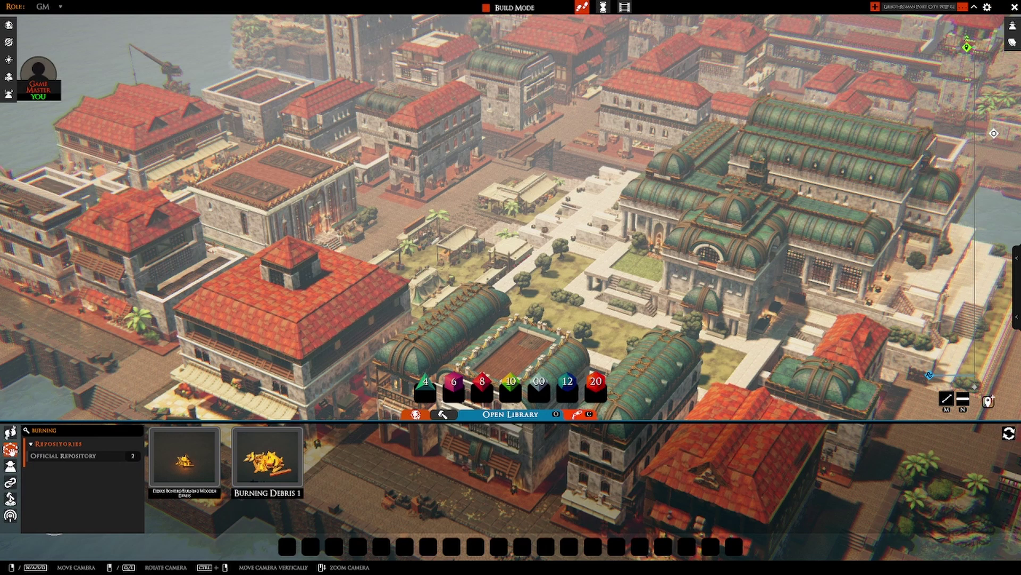
# Delete the Unknown Realm 1 board from the campaign, confirming with the word "Delete".
pyautogui.click(9, 25)
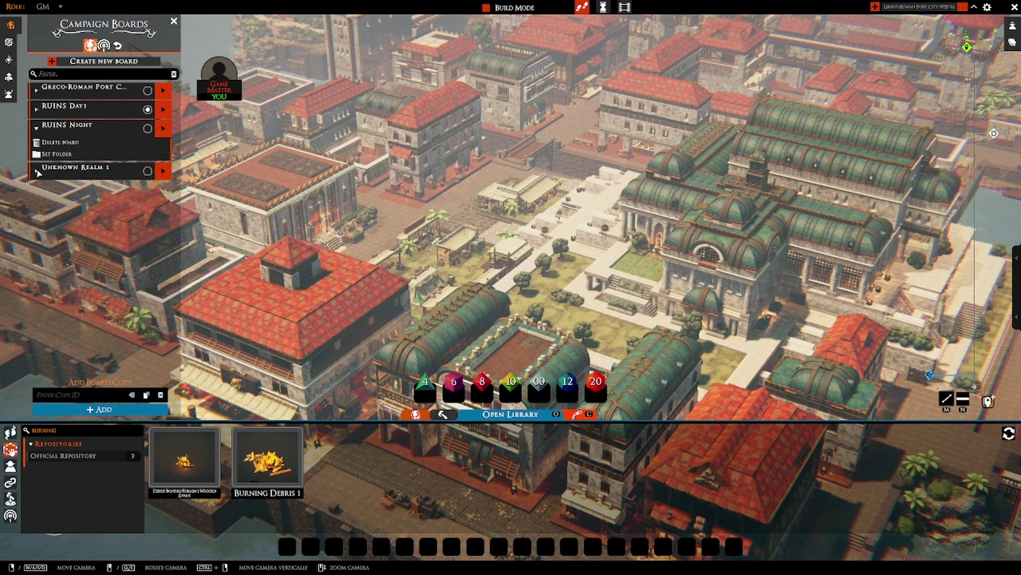
pyautogui.click(37, 171)
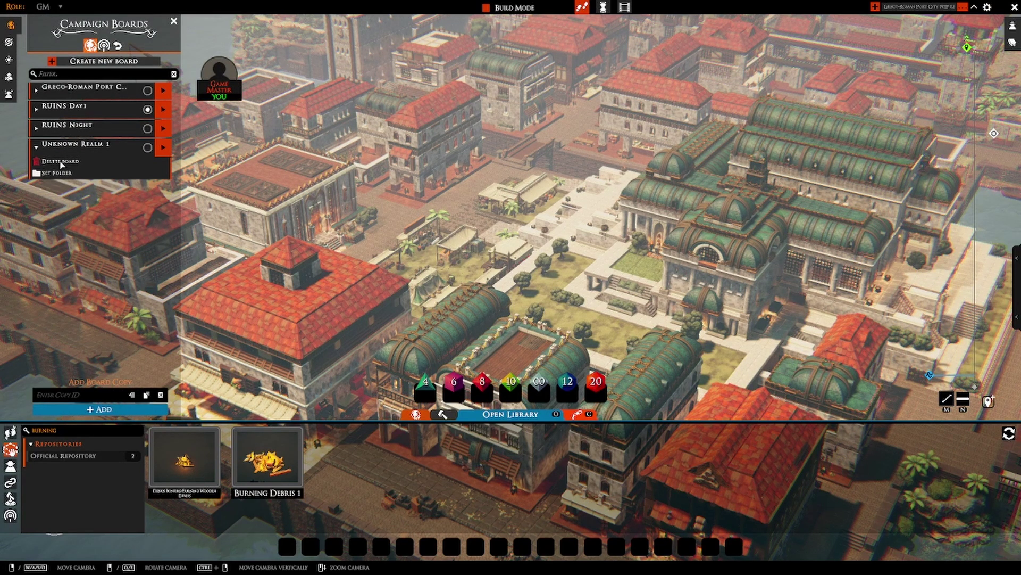
pyautogui.click(61, 164)
pyautogui.write('Delete')
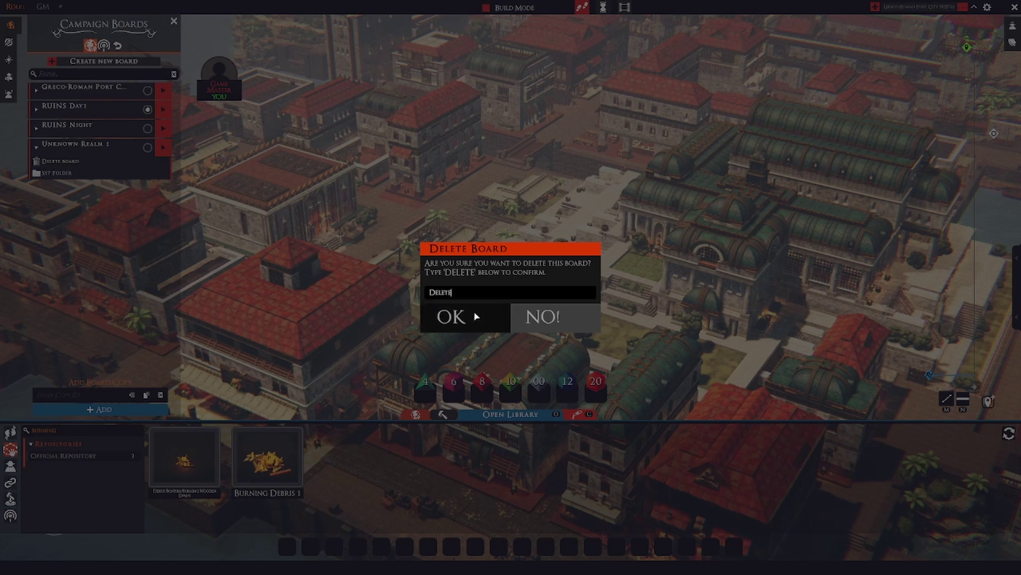
pyautogui.click(477, 316)
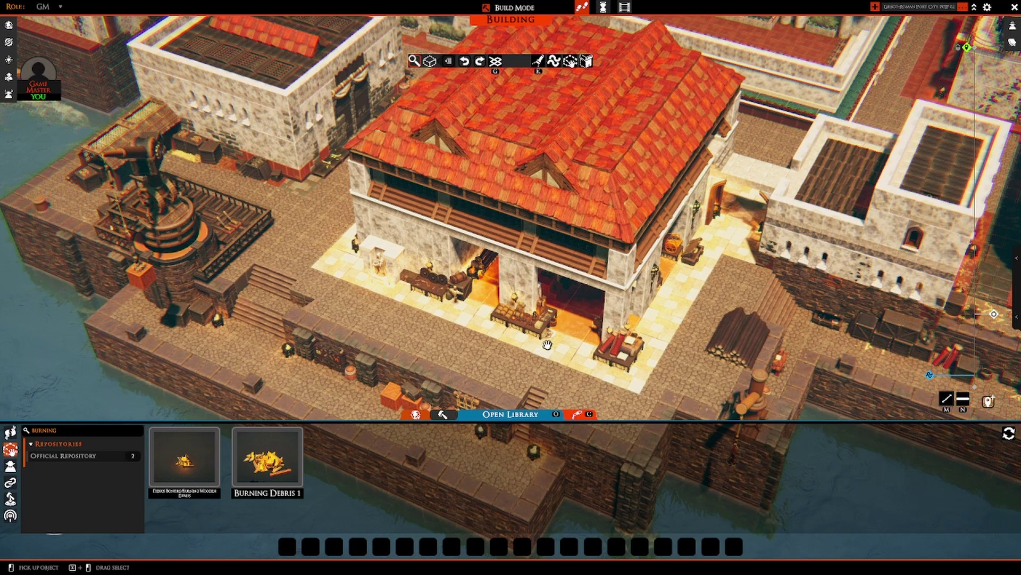
# Examine the red-roofed waterfront building and the goods tables standing along its front in build mode.
pyautogui.moveTo(544, 347); pyautogui.dragTo(556, 342, button='right')
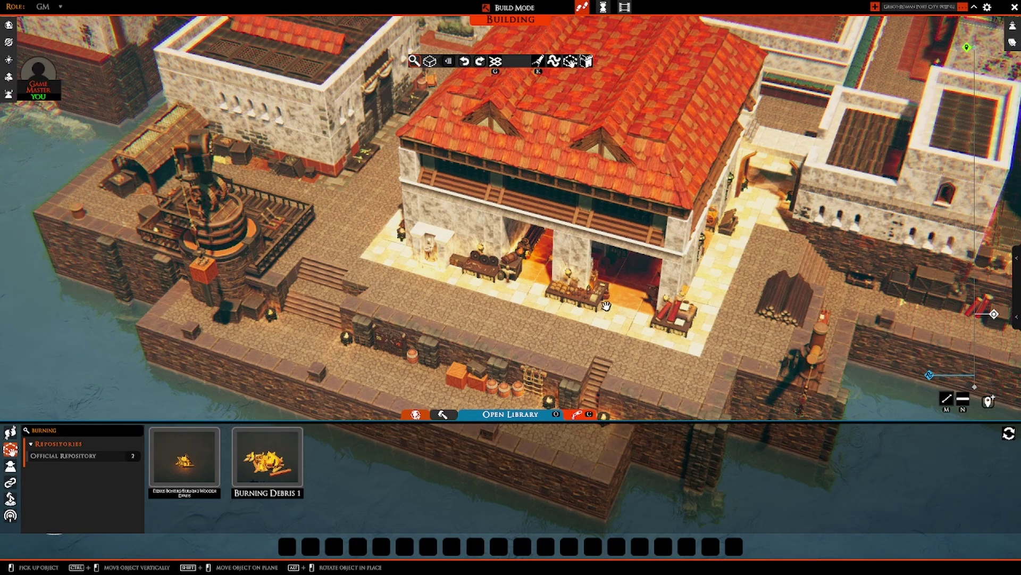
pyautogui.moveTo(626, 296); pyautogui.dragTo(572, 324, button='right')
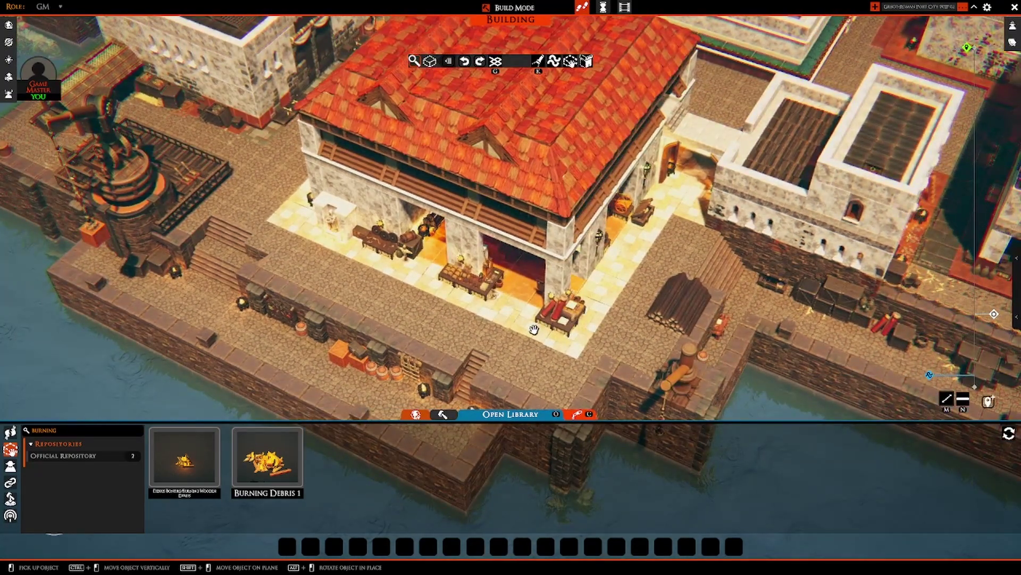
pyautogui.scroll(2, 506, 345)
pyautogui.scroll(4, 506, 344)
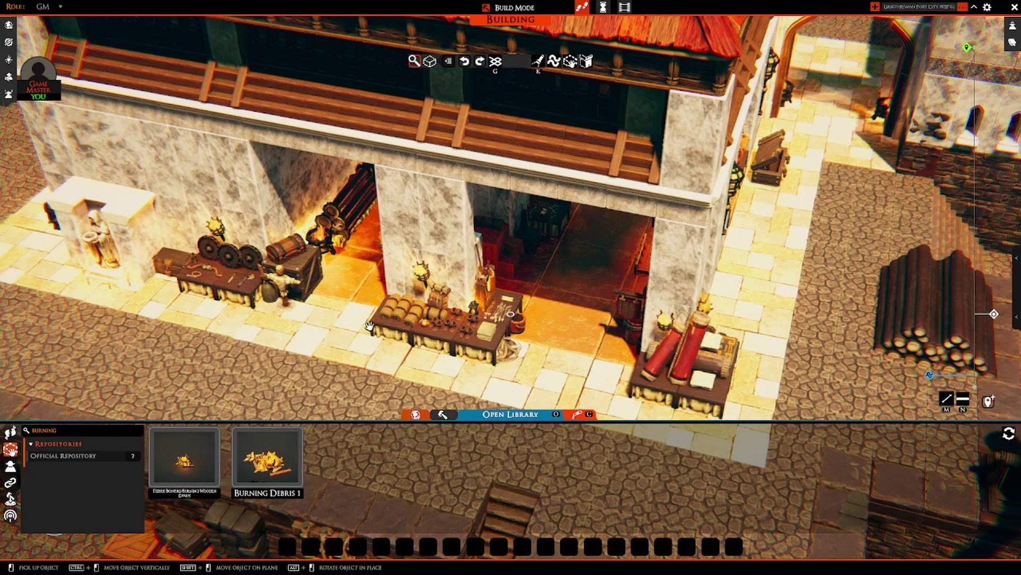
pyautogui.scroll(4, 362, 332)
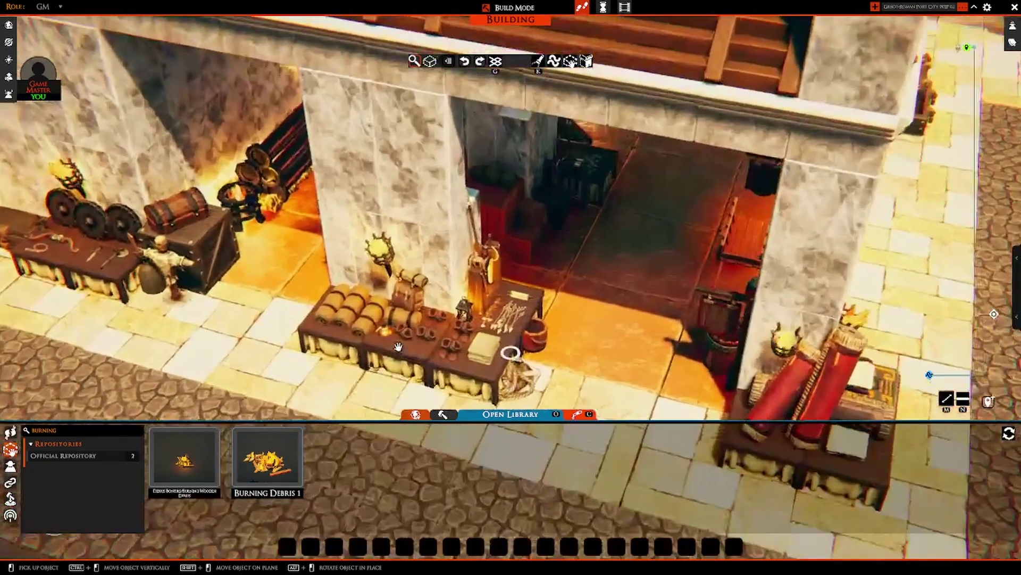
pyautogui.press('s')
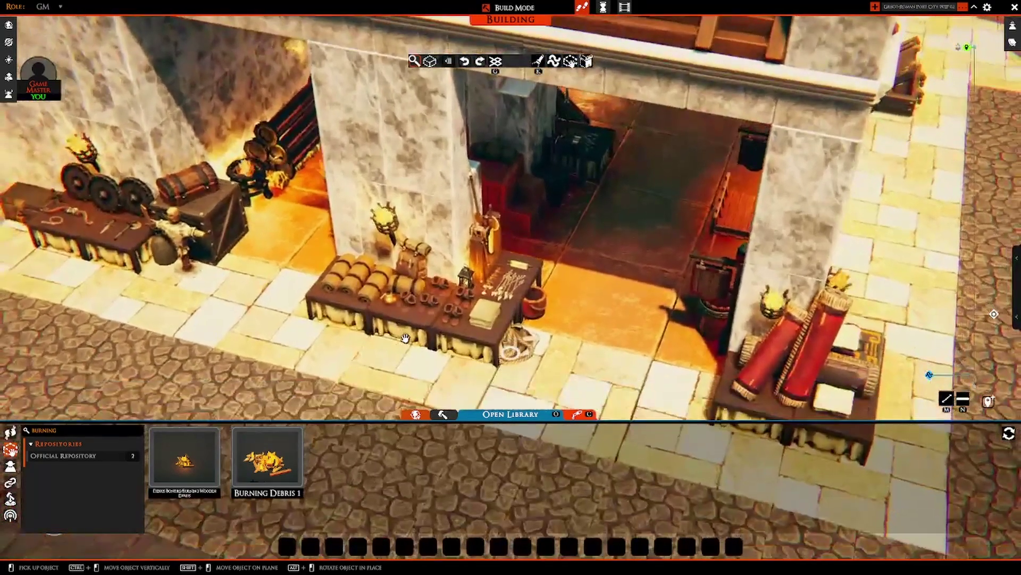
pyautogui.press('Tab')
pyautogui.press('s')
pyautogui.press('Tab')
pyautogui.press('a')
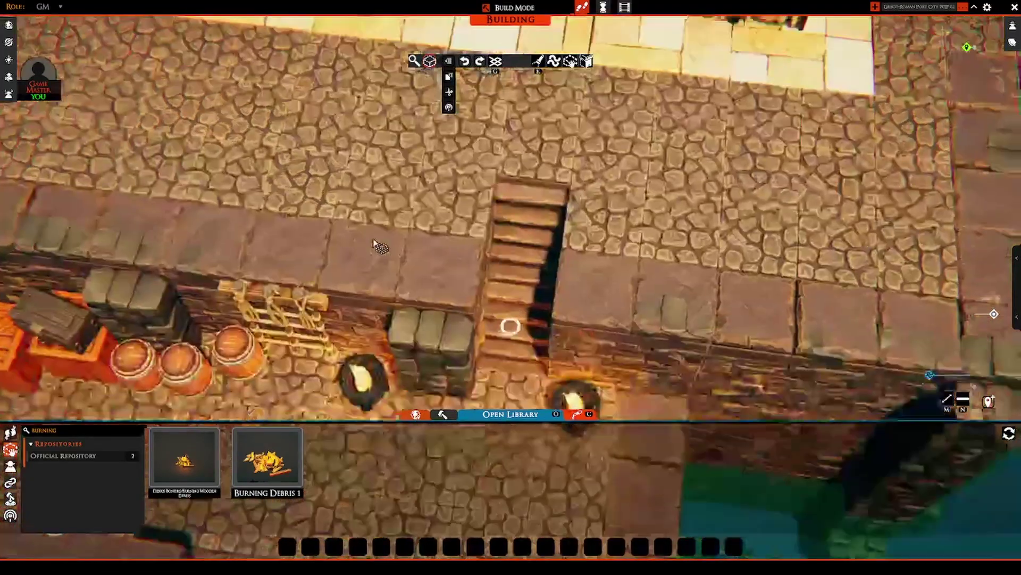
# Select the middle goods table with its wares in front of the building and copy it as a slab.
pyautogui.press('w')
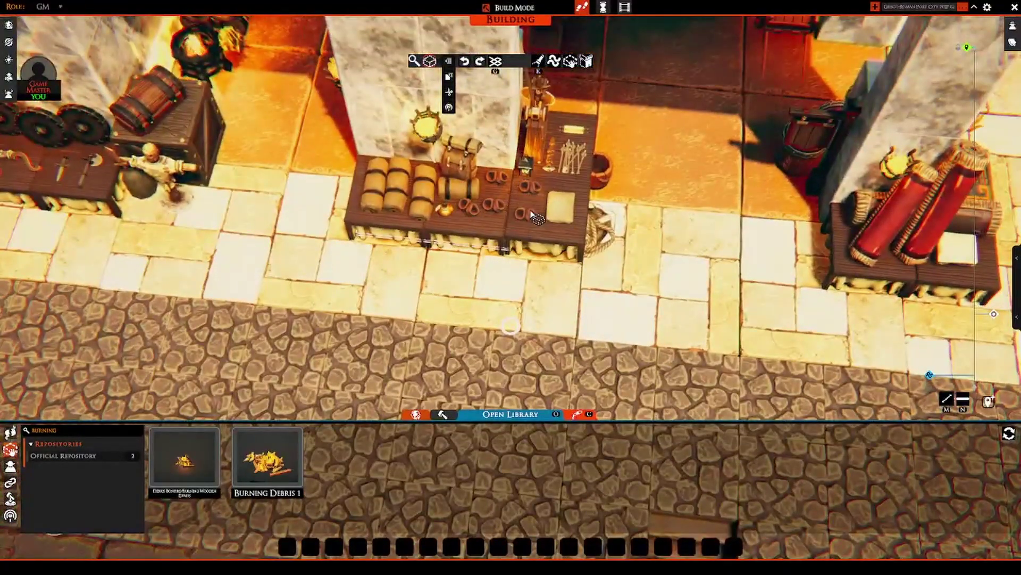
pyautogui.moveTo(592, 177); pyautogui.dragTo(579, 206)
pyautogui.press('q')
pyautogui.press('s')
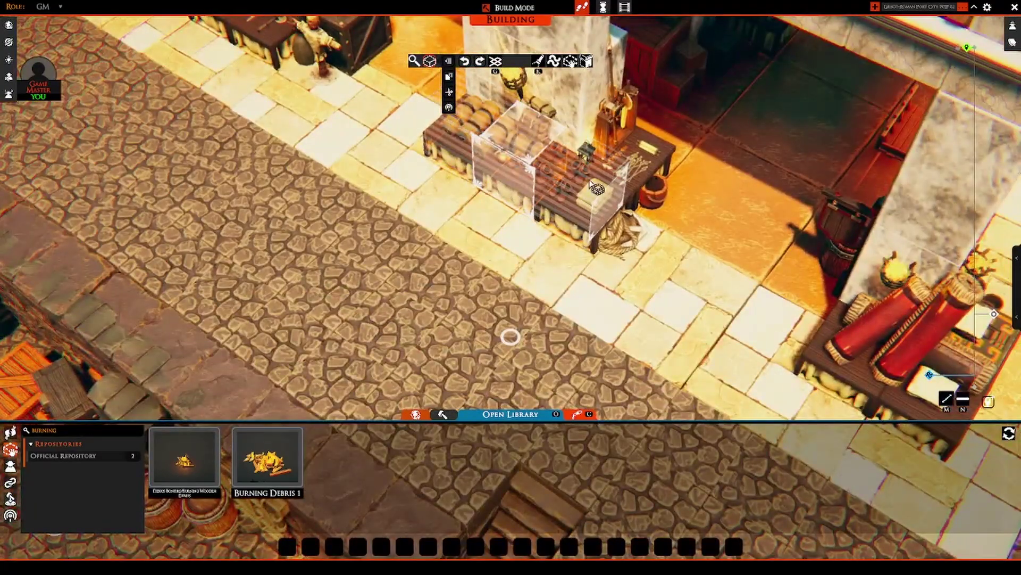
pyautogui.press('d')
pyautogui.press('q')
pyautogui.press('w')
pyautogui.press('d')
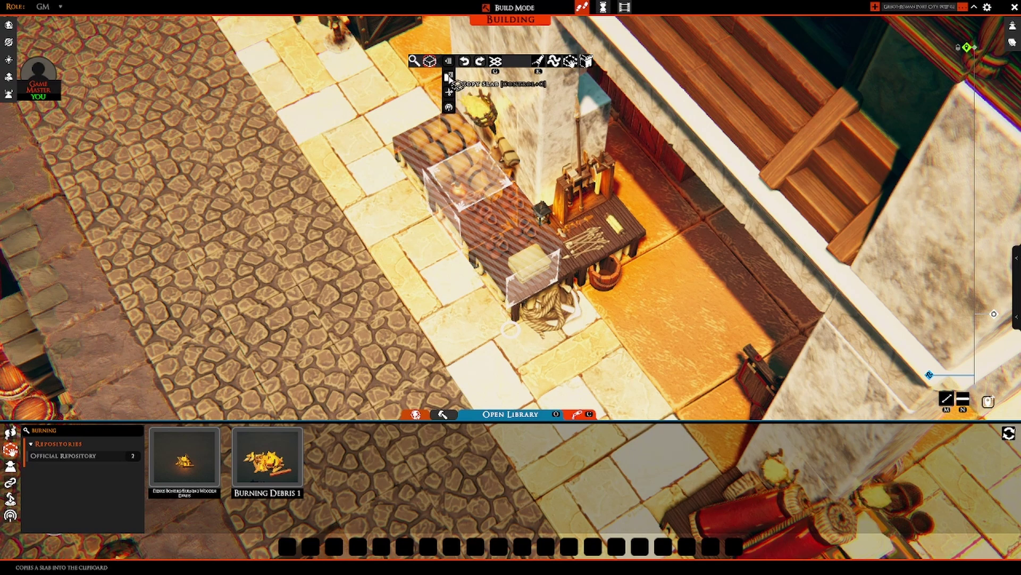
pyautogui.hotkey('ctrl', 'c')
# Try out the copied table slab on the cobbled street beside the steps, rotating it three times.
pyautogui.press('s')
pyautogui.press('d')
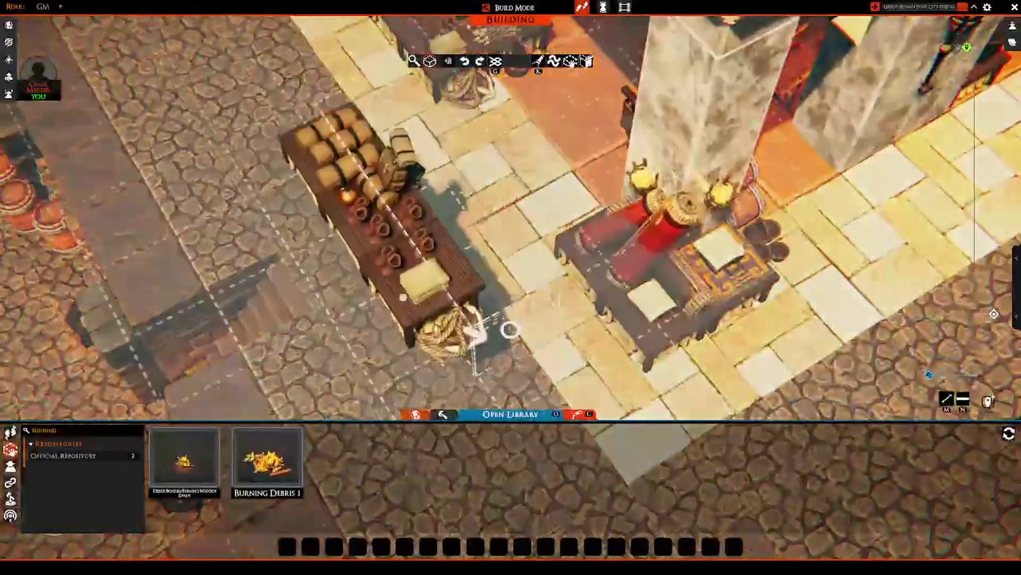
pyautogui.keyDown('ctrl'); pyautogui.scroll(-1, 510, 329); pyautogui.keyUp('ctrl')
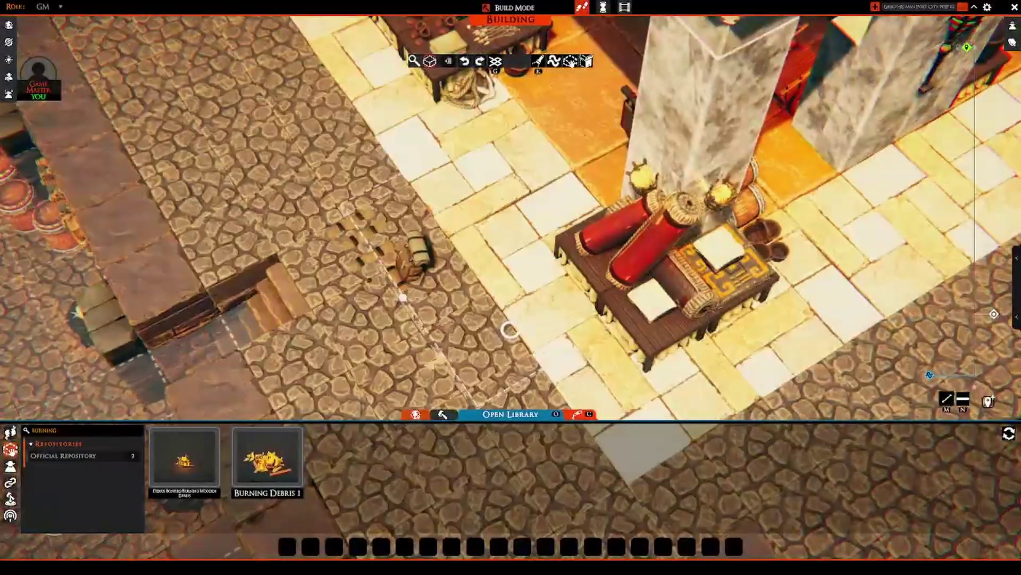
pyautogui.keyDown('ctrl'); pyautogui.scroll(1, 509, 330); pyautogui.keyUp('ctrl')
pyautogui.press('r')
pyautogui.press('r')
pyautogui.press('r')
# Look over the port city's waterfront and the thatched market stalls on the square.
pyautogui.moveTo(511, 329); pyautogui.dragTo(511, 339, button='middle')
pyautogui.moveTo(510, 339); pyautogui.dragTo(510, 339, button='right')
pyautogui.press('d')
pyautogui.press('w')
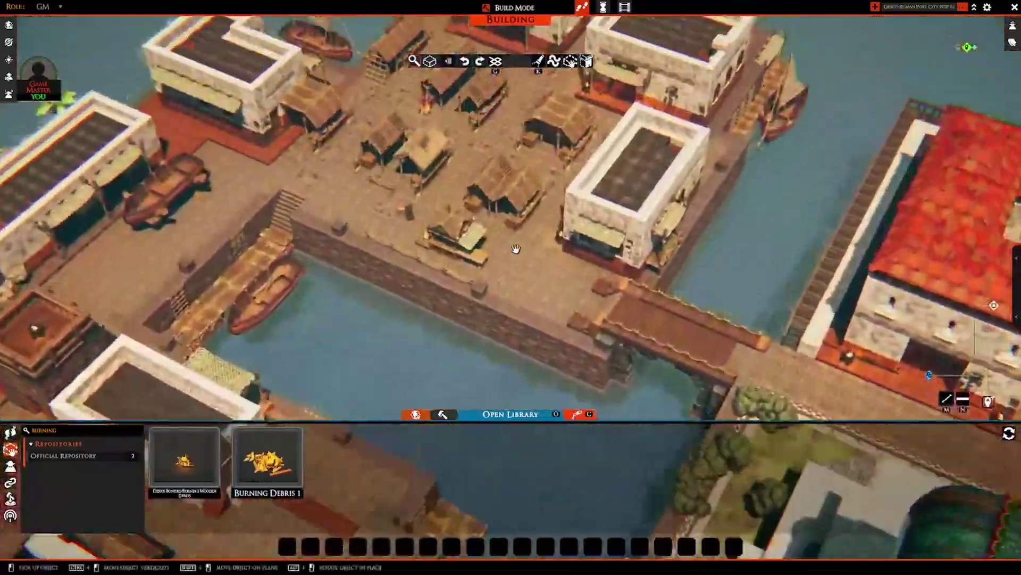
pyautogui.scroll(10, 463, 239)
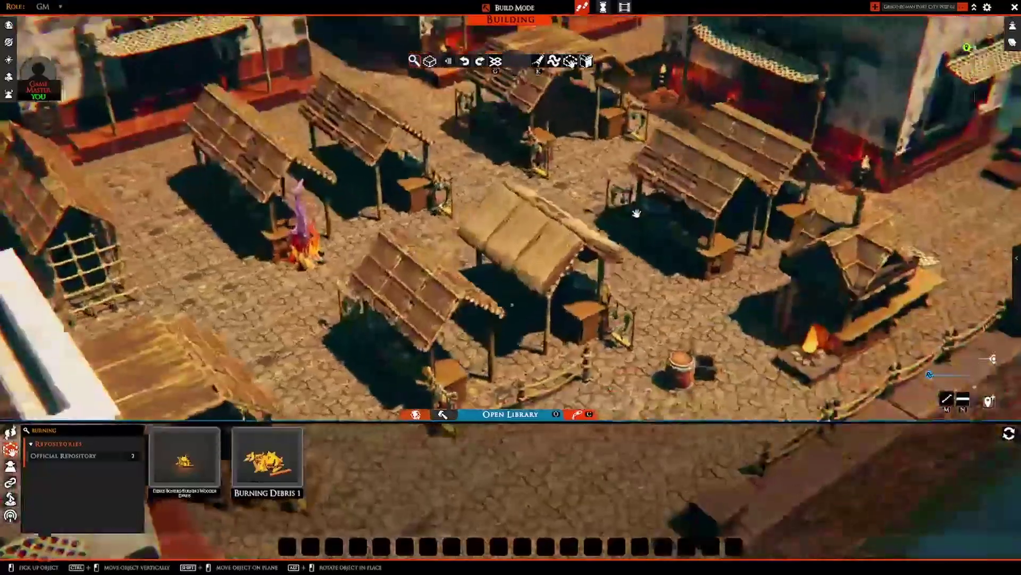
pyautogui.moveTo(637, 213); pyautogui.dragTo(382, 224, button='middle')
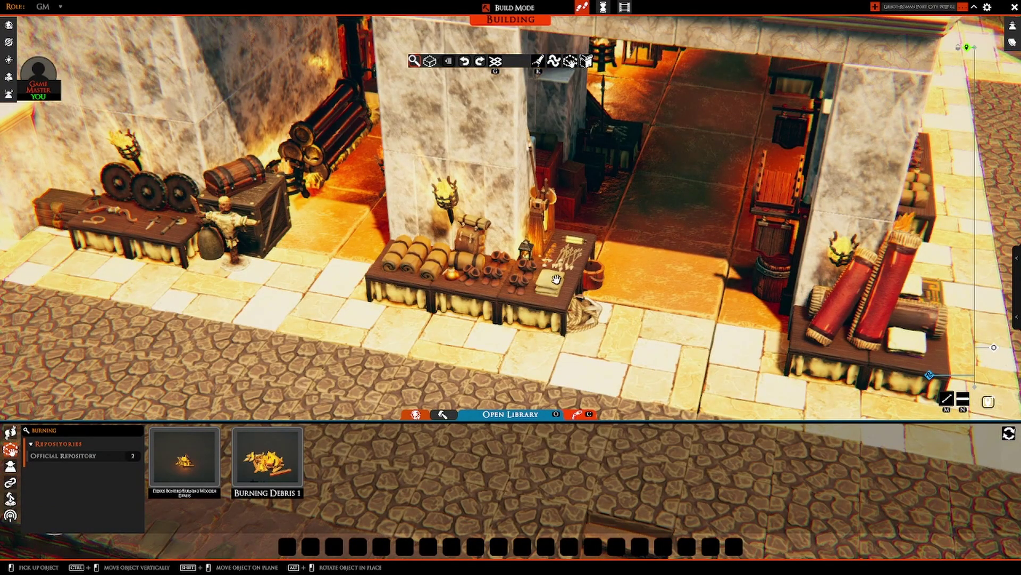
# Reselect the middle goods table by the stone pillar, copy the slab to the clipboard and discard its placement preview.
pyautogui.moveTo(379, 302); pyautogui.dragTo(594, 240)
pyautogui.moveTo(594, 240); pyautogui.dragTo(582, 245, button='middle')
pyautogui.scroll(-2, 585, 250)
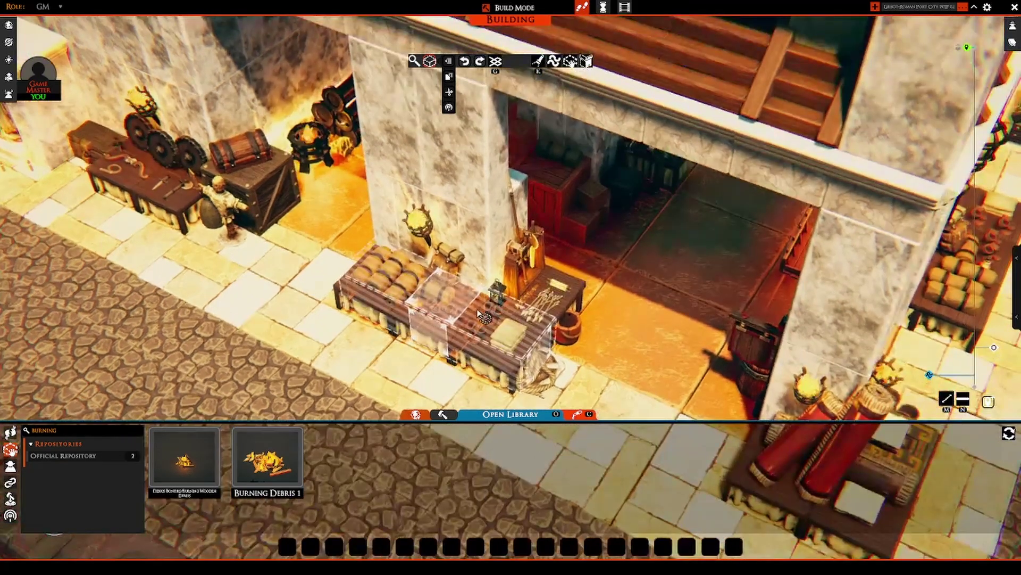
pyautogui.moveTo(536, 281); pyautogui.dragTo(563, 221, button='middle')
pyautogui.press('s')
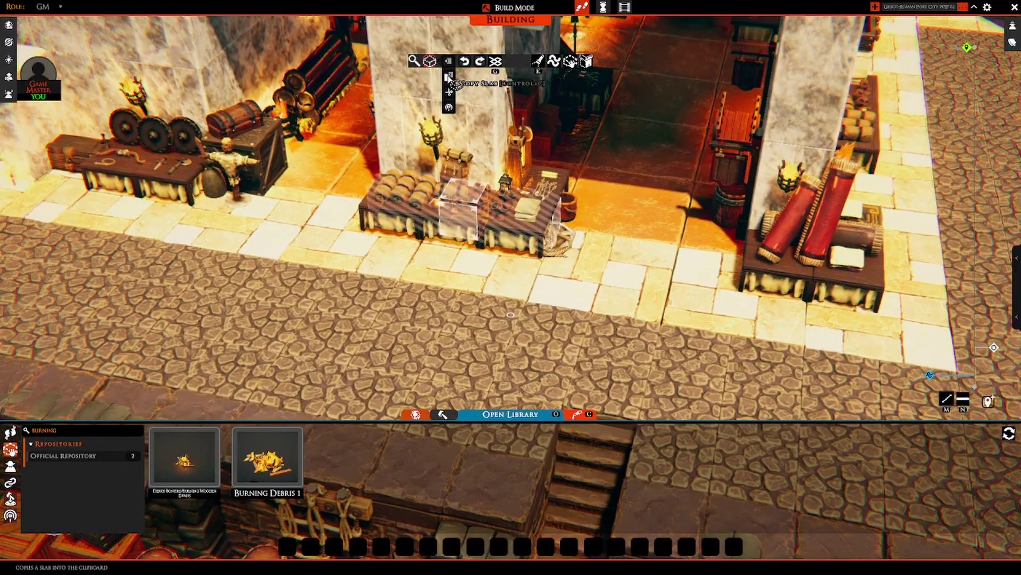
pyautogui.click(449, 78)
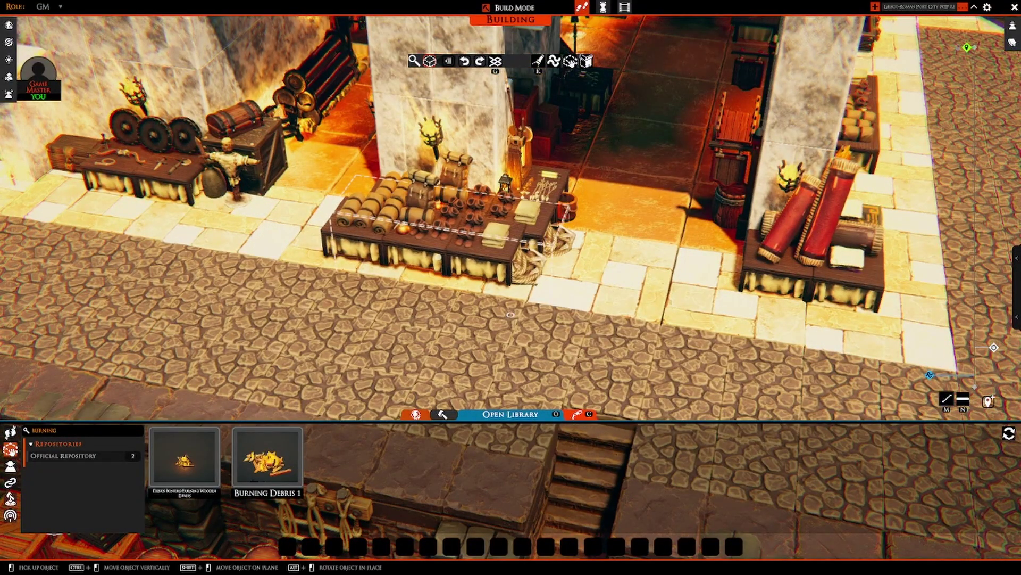
pyautogui.rightClick(438, 259)
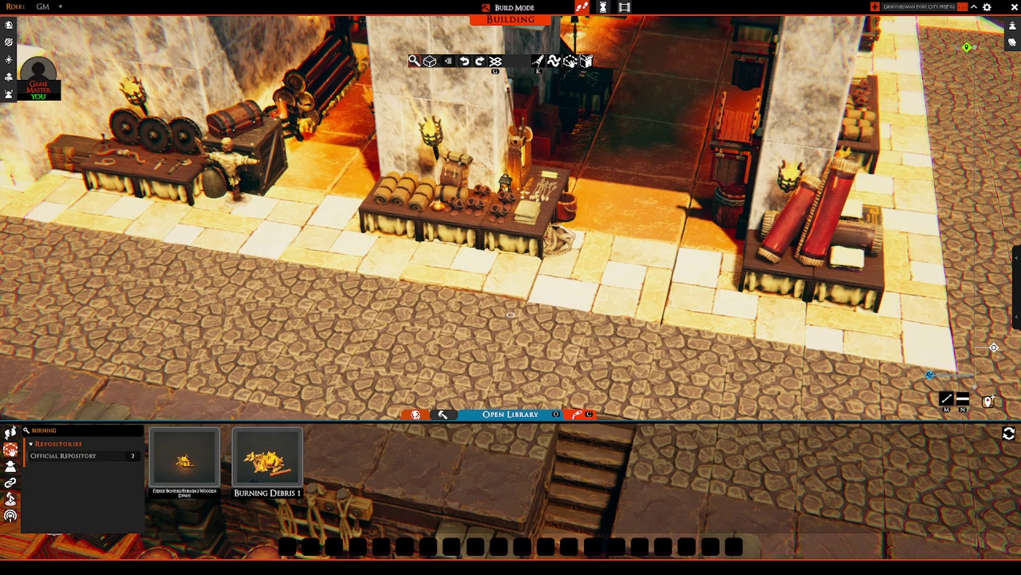
# Switch to Tales Tavern in the browser, open the Upload Slab form and paste the copied slab code into it.
pyautogui.hotkey('alt', 'Tab')
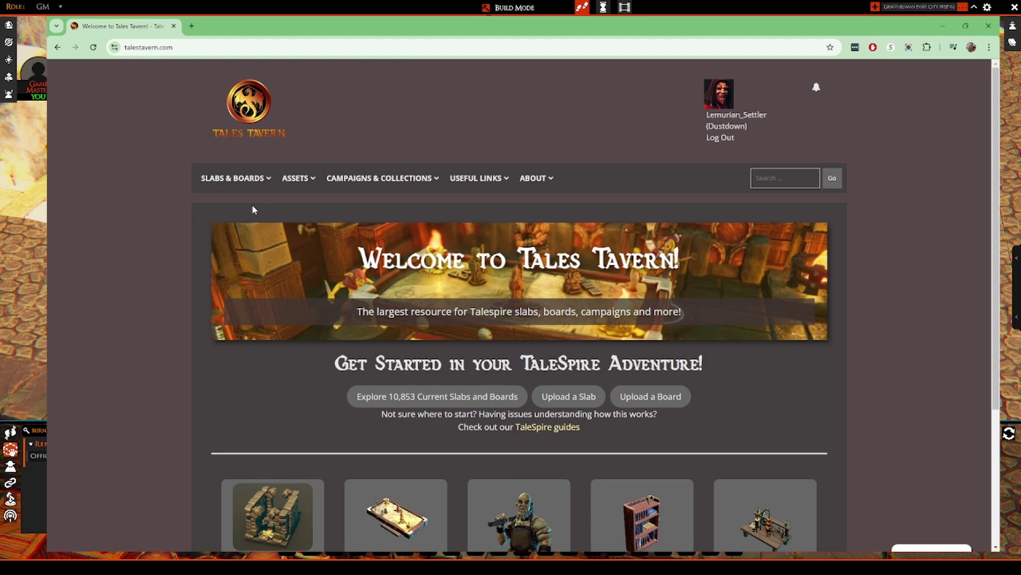
pyautogui.moveTo(223, 174)
pyautogui.click(219, 263)
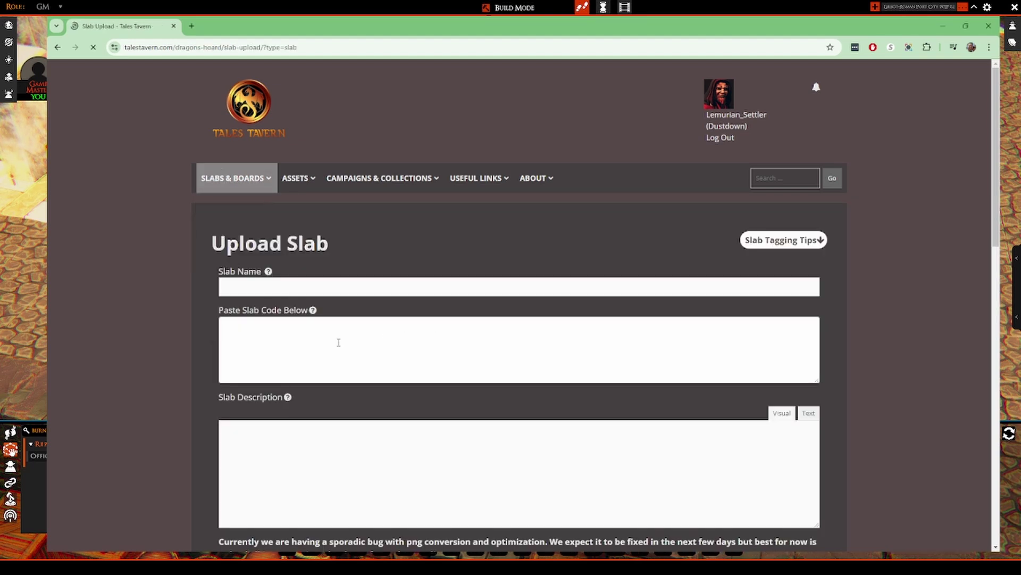
pyautogui.click(315, 345)
pyautogui.hotkey('ctrl', 'v')
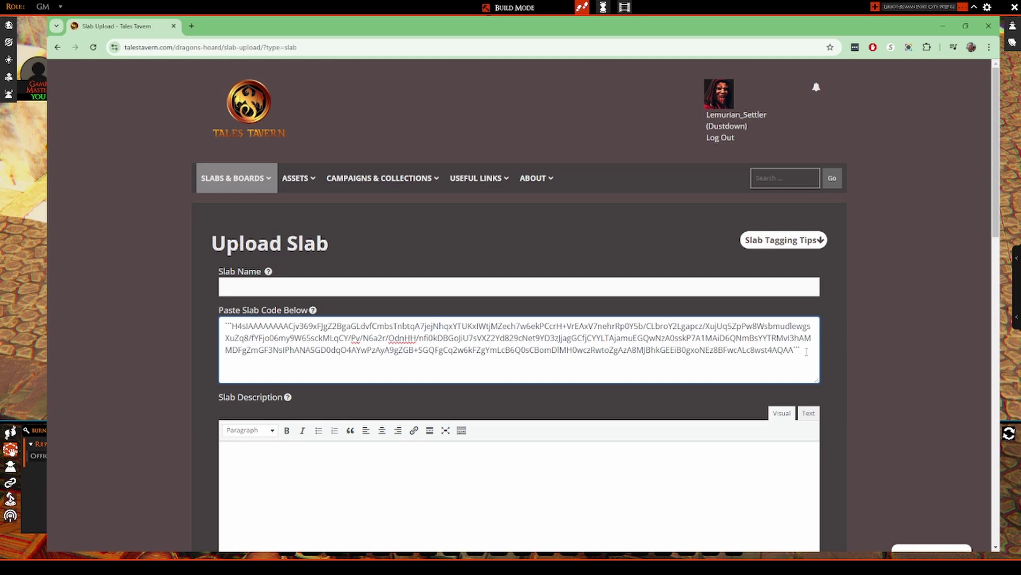
# Highlight the entire pasted slab code to review it, clear the highlight and bring up the slabs and boards options.
pyautogui.moveTo(802, 351); pyautogui.dragTo(213, 312)
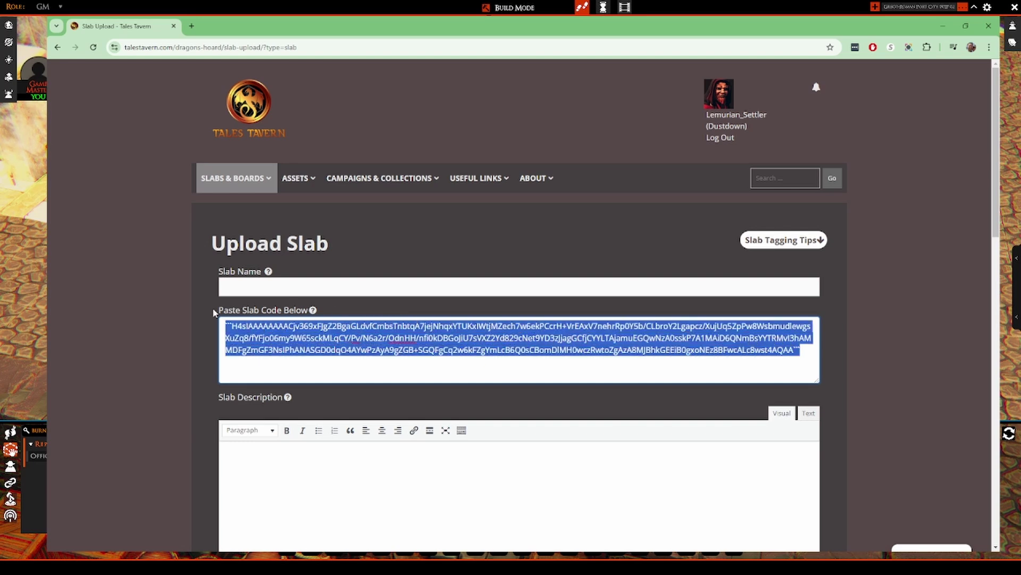
pyautogui.click(187, 316)
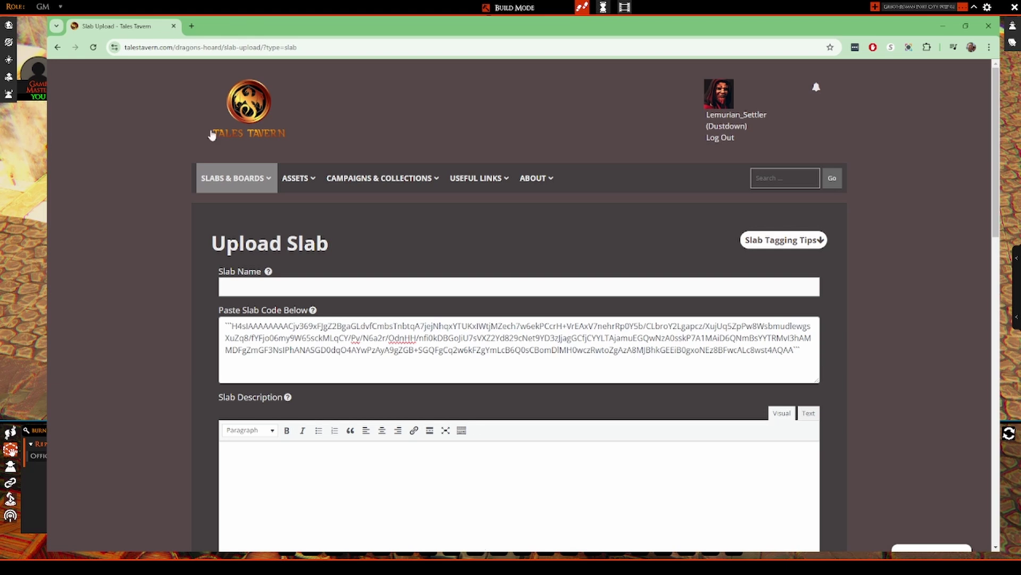
pyautogui.moveTo(229, 172)
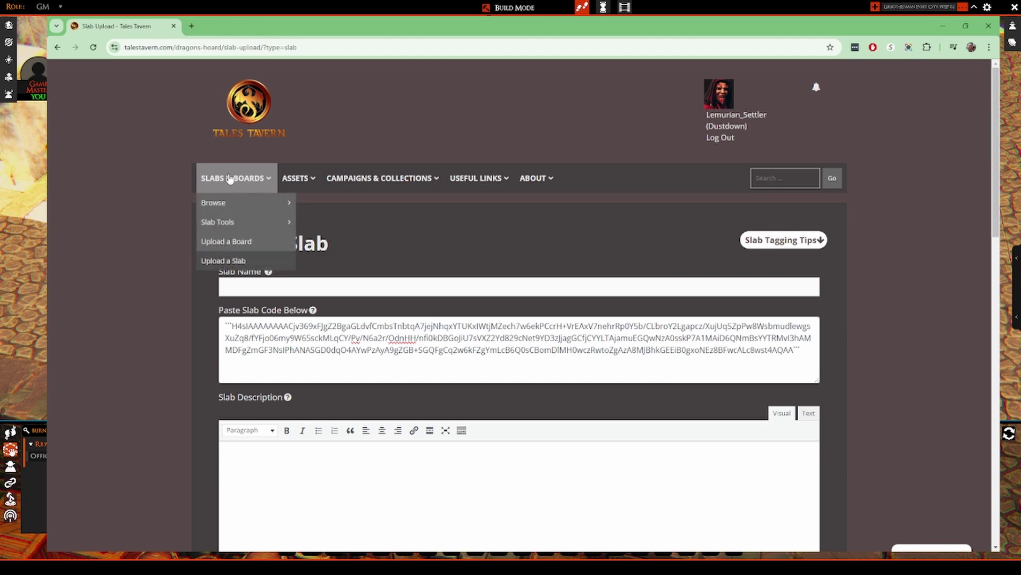